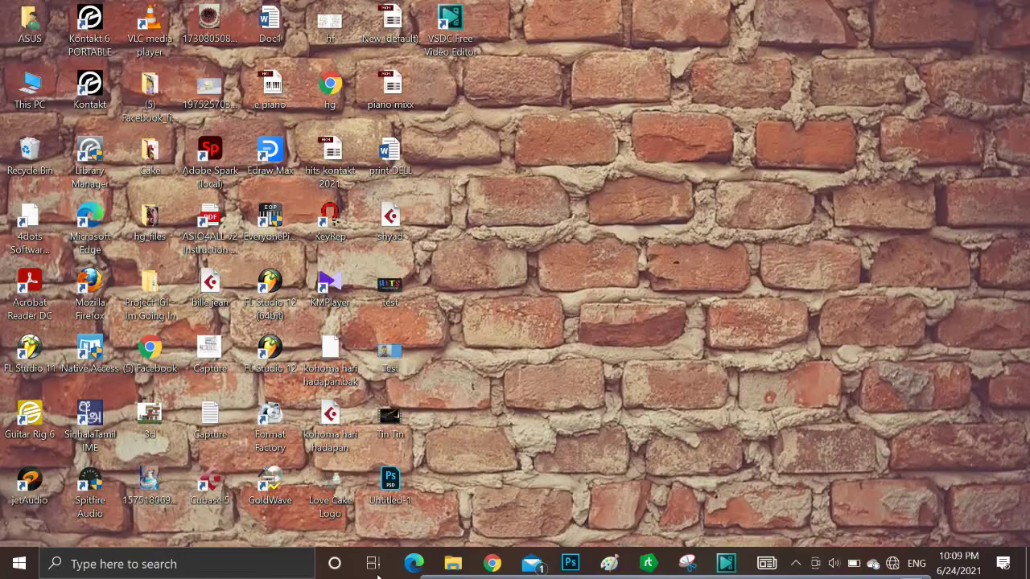
Launch Microsoft Paint from the taskbar search.
left_click(214, 568)
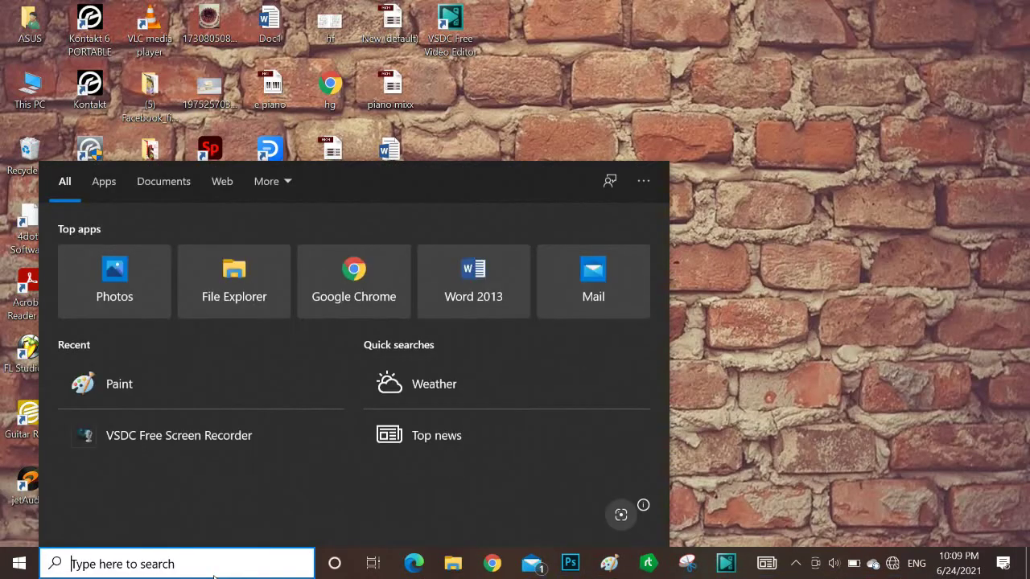
type("p")
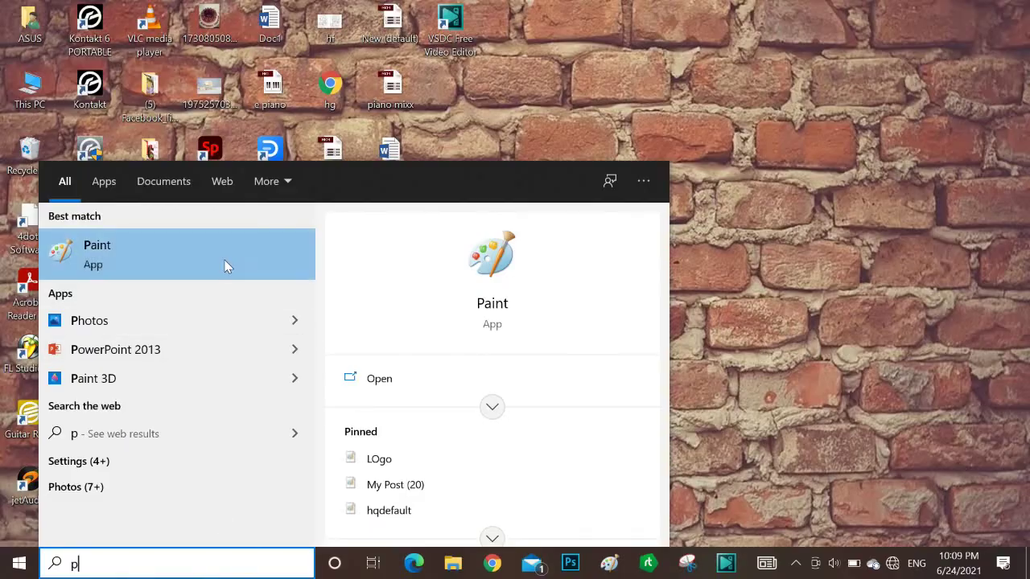
left_click(225, 262)
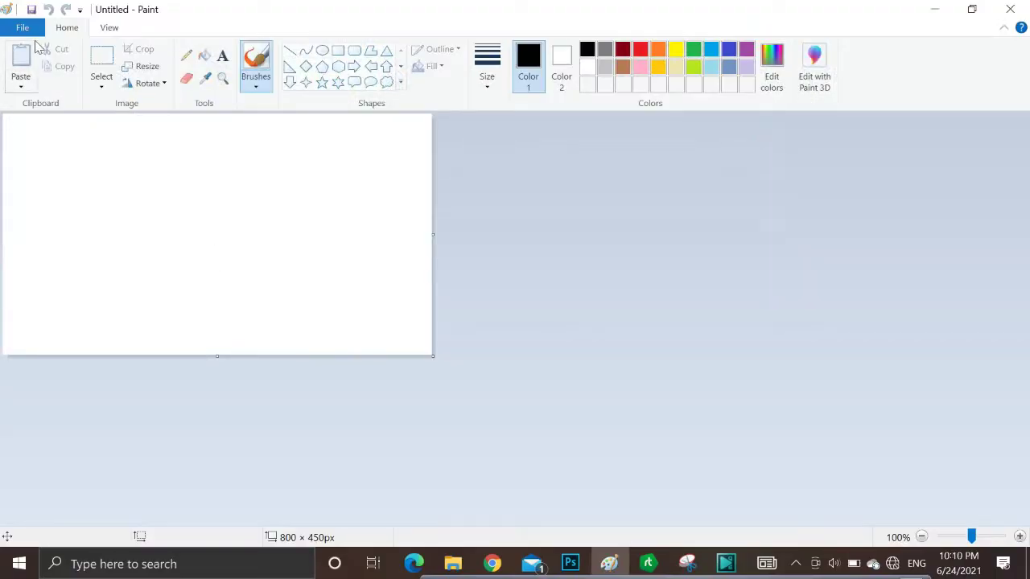
Open the 'Test' picture from the Desktop.
left_click(23, 28)
left_click(51, 98)
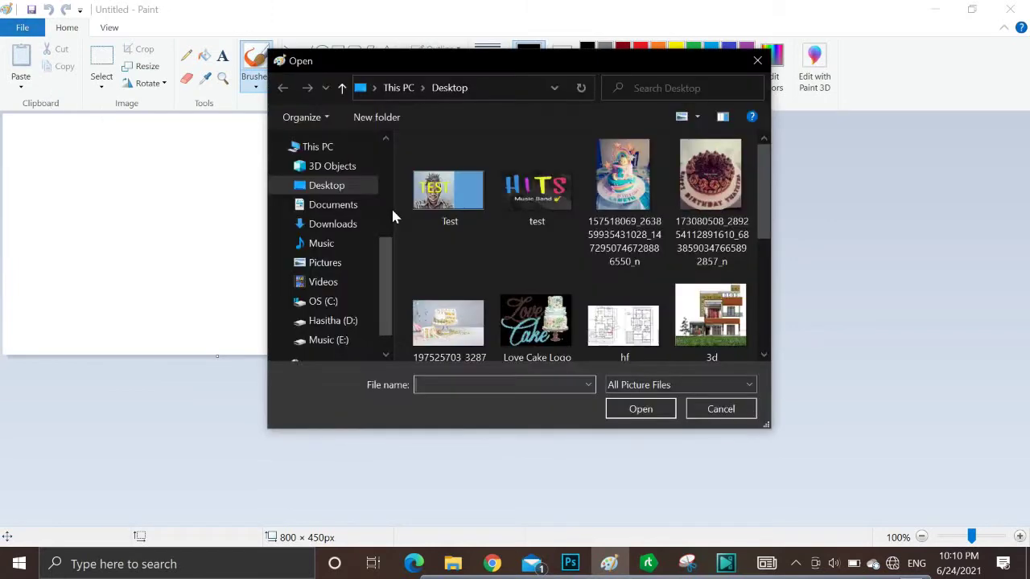
left_click(449, 185)
left_click(629, 409)
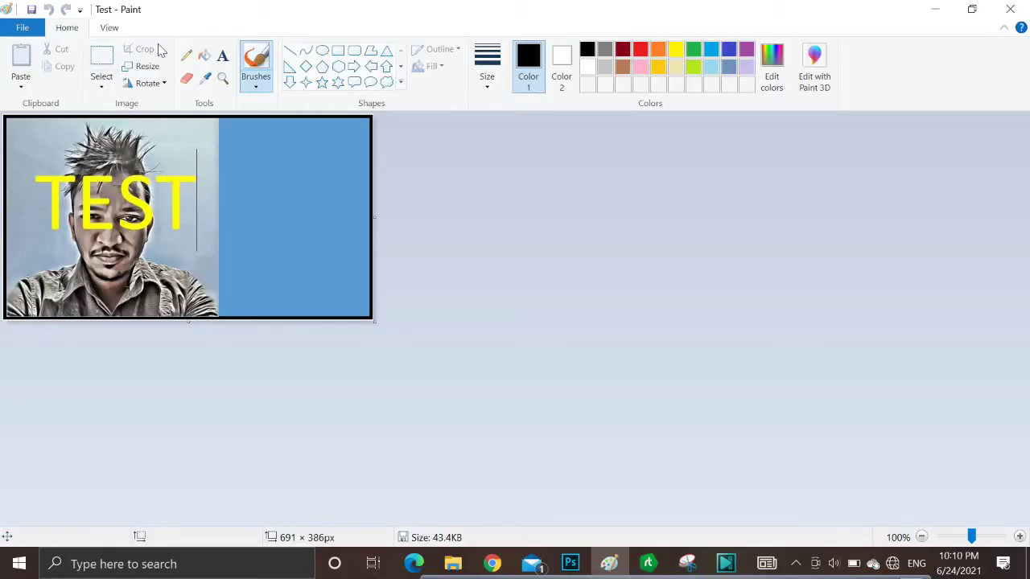
Resize the picture by pixels from 691 × 386 to 800 × 450, with aspect ratio unlocked.
left_click(143, 67)
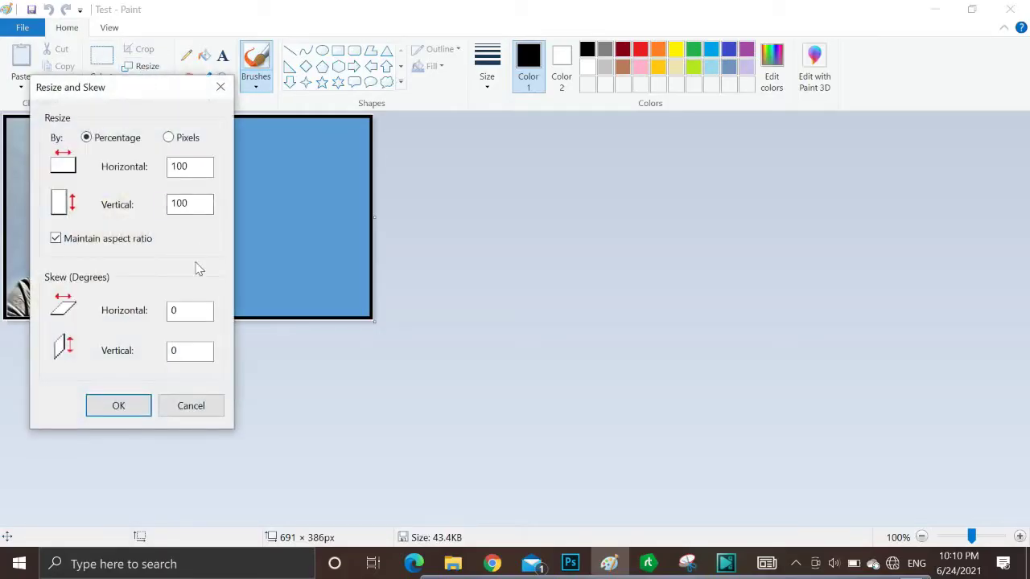
left_click(173, 137)
left_click(55, 238)
double_click(186, 167)
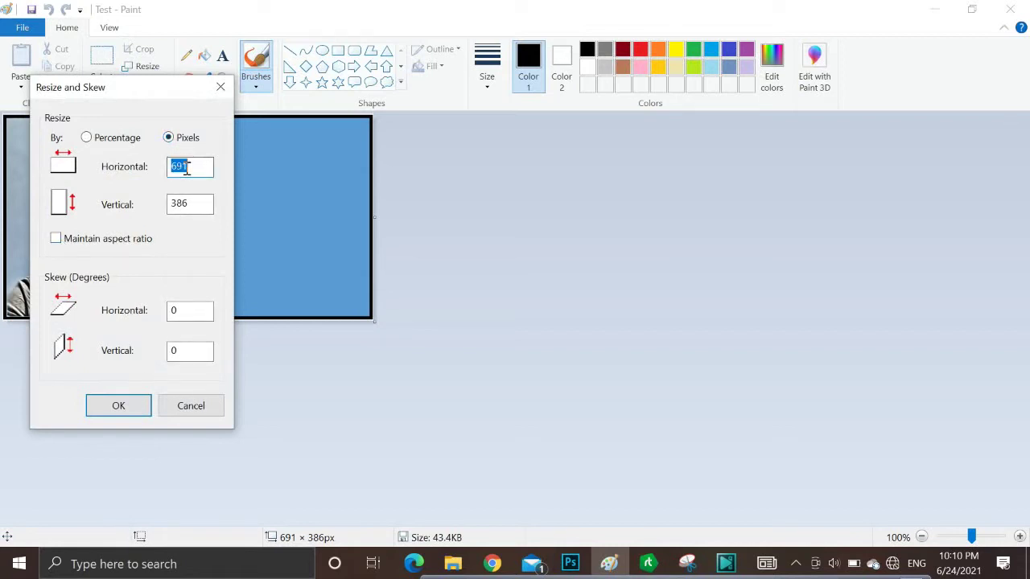
type("800")
left_click(186, 203)
double_click(186, 202)
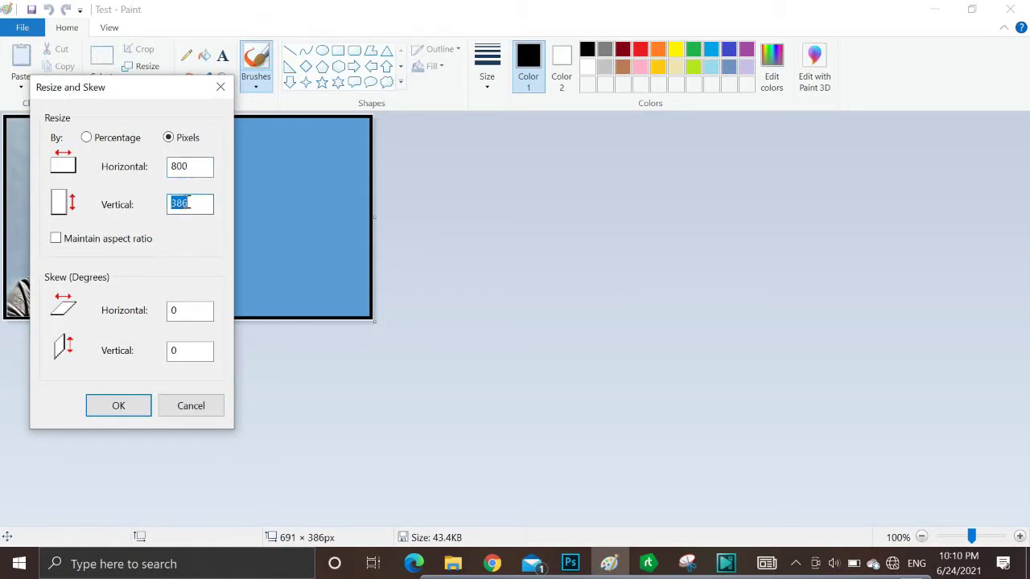
type("450")
double_click(176, 203)
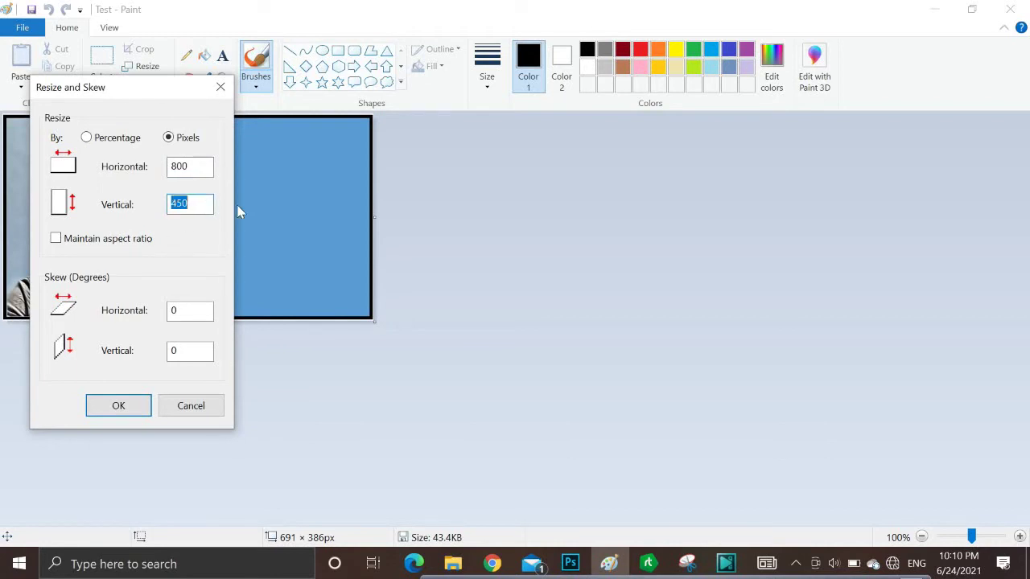
double_click(178, 168)
left_click(131, 410)
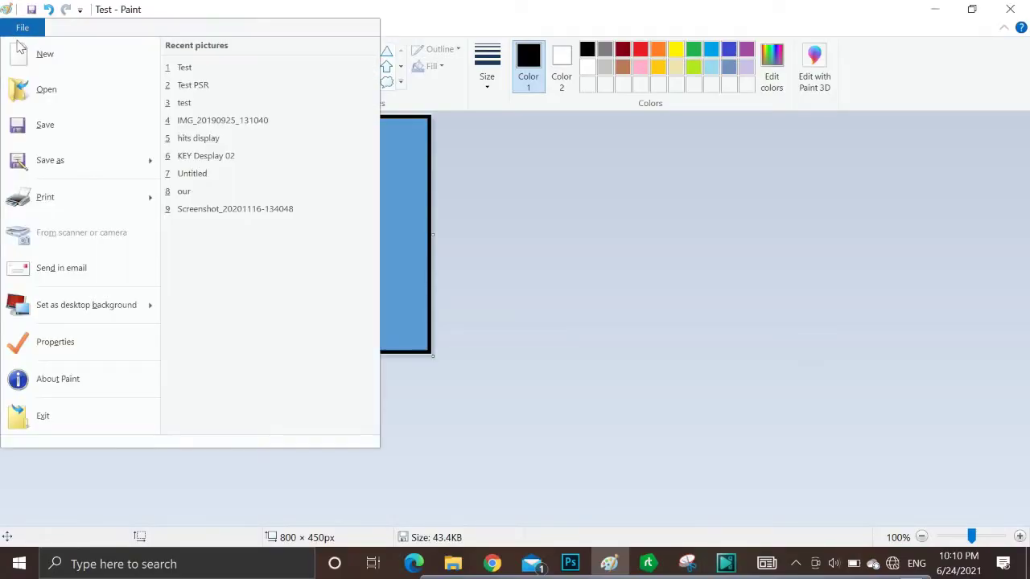
Save a copy as 'Test PSR' with Save as type set to 24-bit Bitmap.
left_click(65, 162)
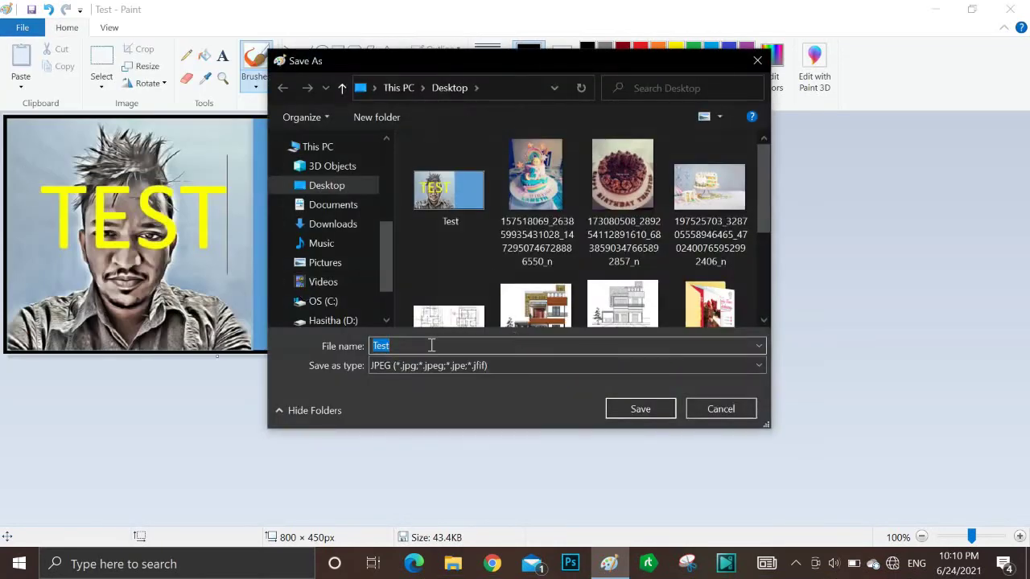
left_click(432, 345)
type("PSR")
left_click(429, 365)
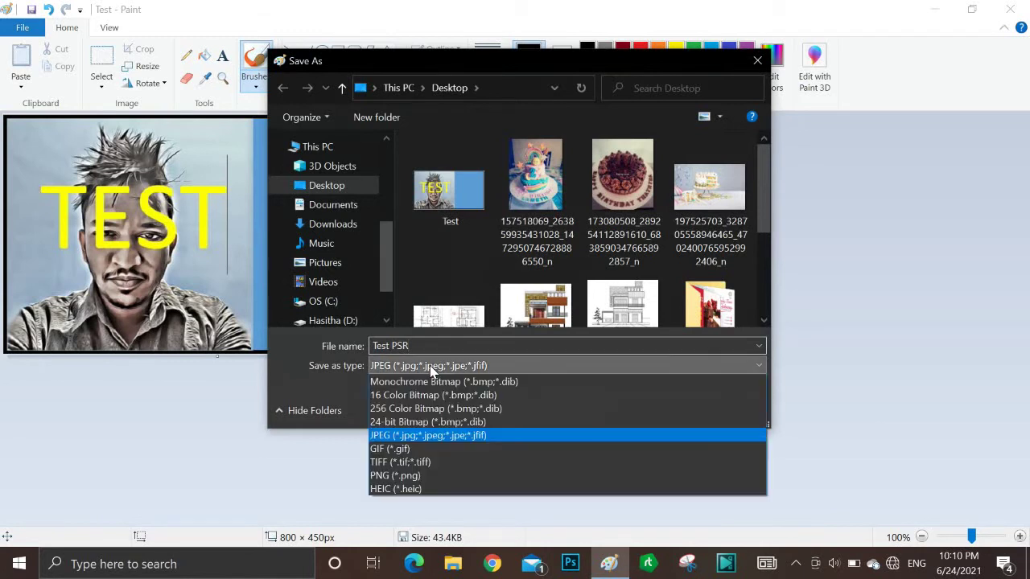
left_click(448, 421)
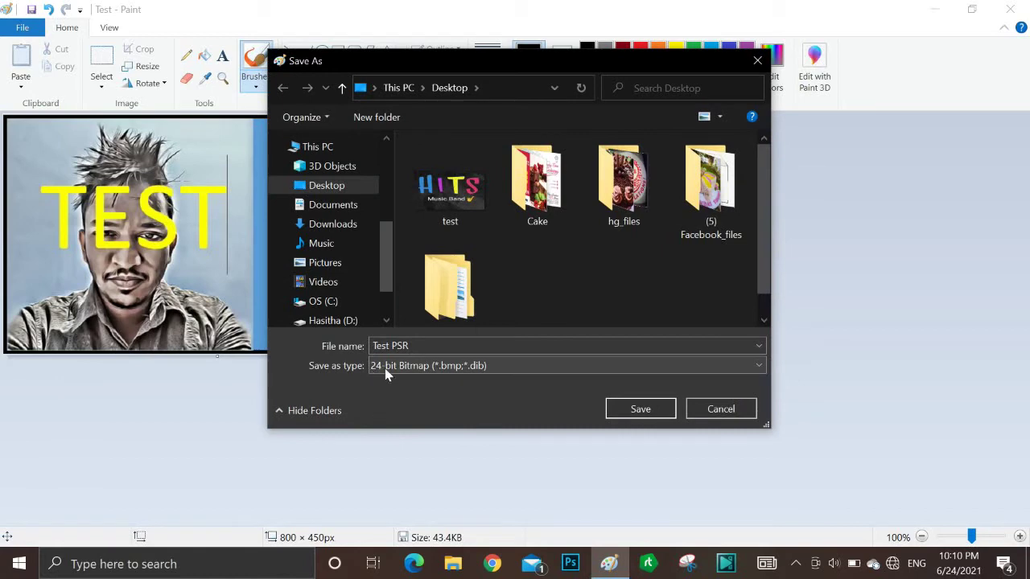
left_click(618, 413)
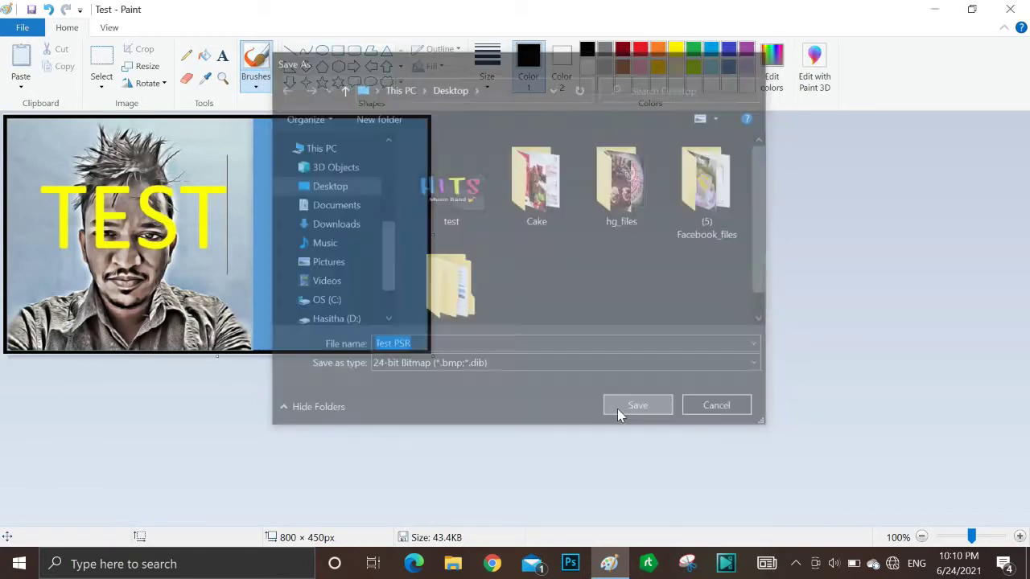